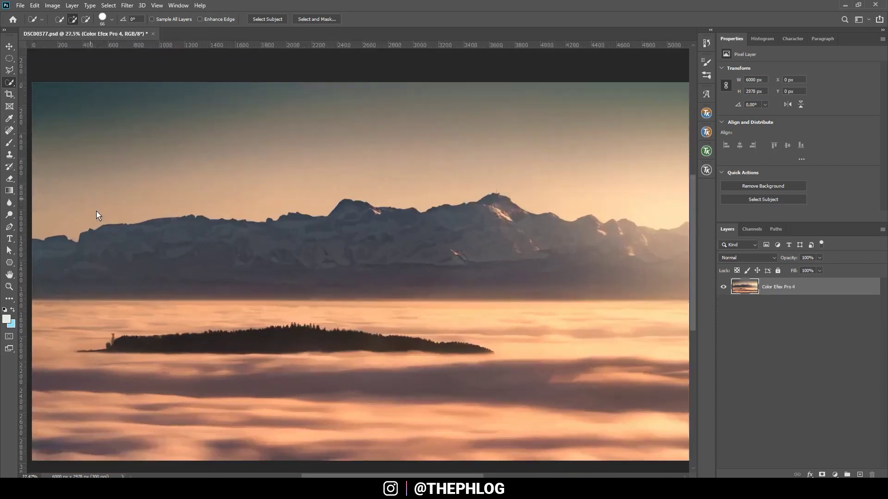
# Select the sky above the mountain ridge, including the upper-right part, and copy it to Layer 1 with Ctrl+J
pyautogui.scroll(5, 96, 211)
pyautogui.hscroll(-5, 399, 386)
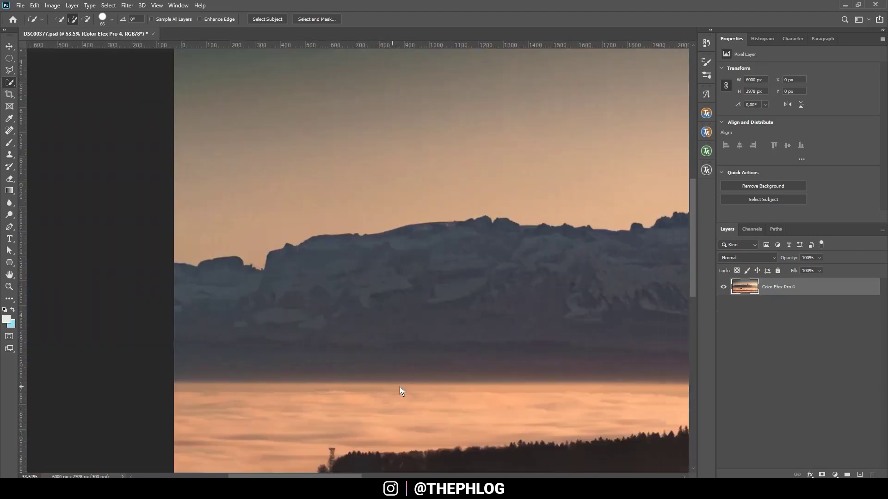
pyautogui.scroll(3, 399, 382)
pyautogui.scroll(1, 399, 380)
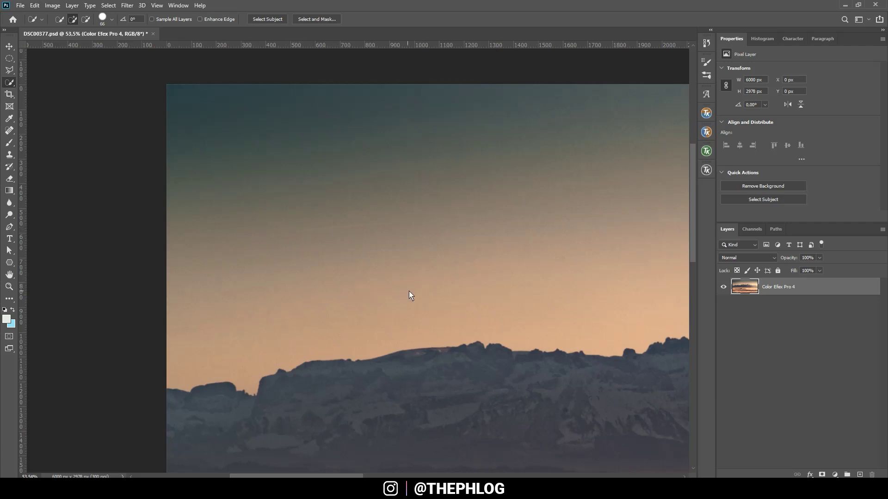
pyautogui.scroll(1, 391, 328)
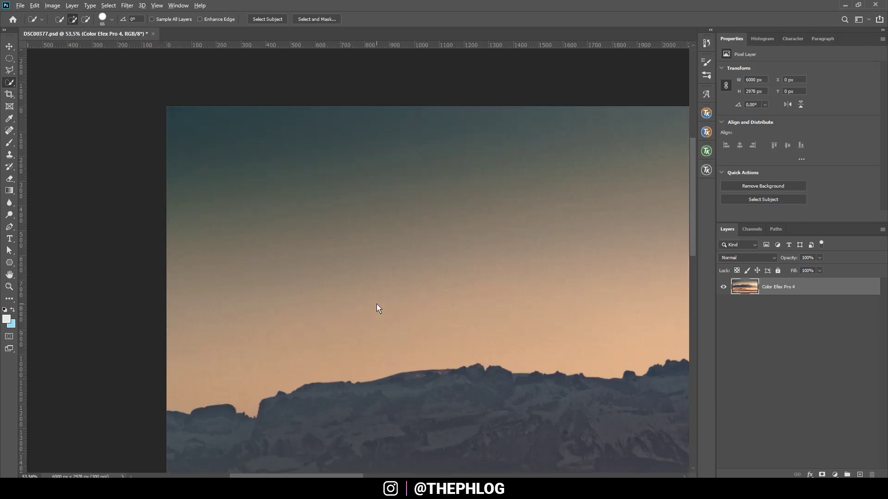
pyautogui.scroll(-3, 376, 304)
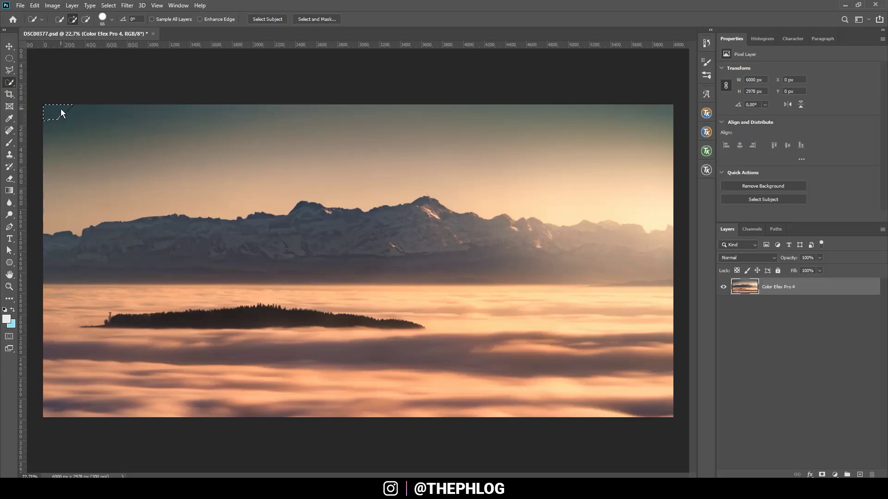
pyautogui.moveTo(135, 118); pyautogui.dragTo(214, 117)
pyautogui.click(504, 122)
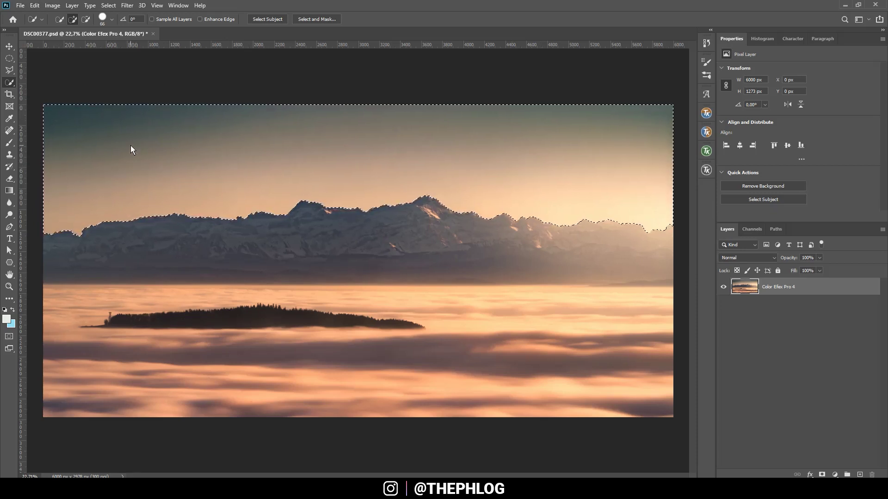
pyautogui.hotkey('ctrl', 'j')
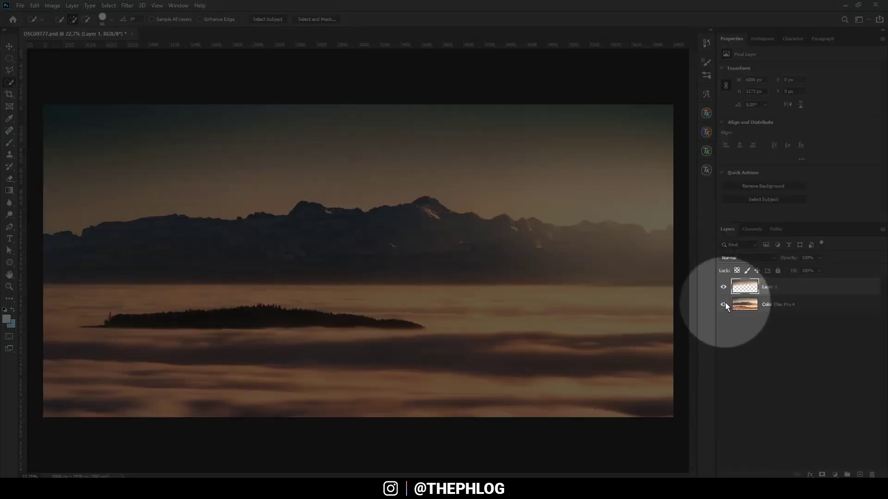
# Hide the Color Efex Pro 4 layer so only the sky shows, and bring up the Filter > Blur list
pyautogui.click(724, 305)
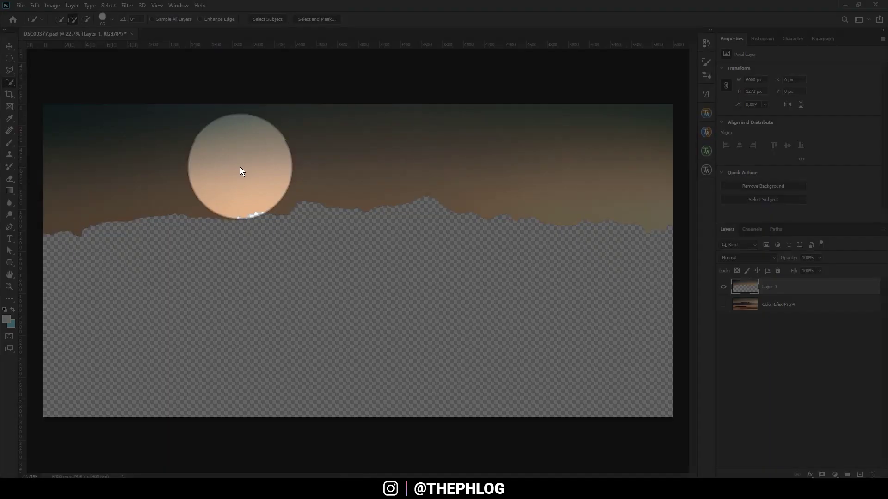
pyautogui.click(130, 6)
pyautogui.moveTo(195, 110)
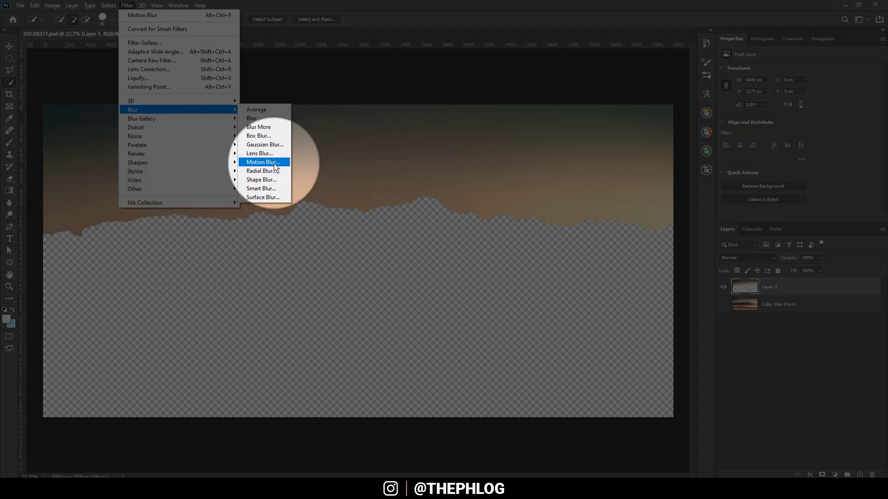
# Preview a Motion Blur on the sky without applying it, then load Layer 1's opaque pixels as a selection
pyautogui.click(274, 164)
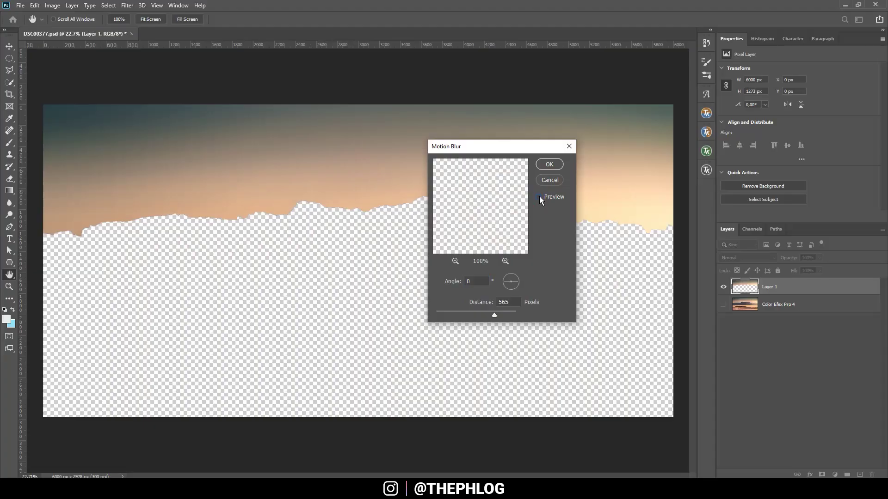
pyautogui.click(539, 197)
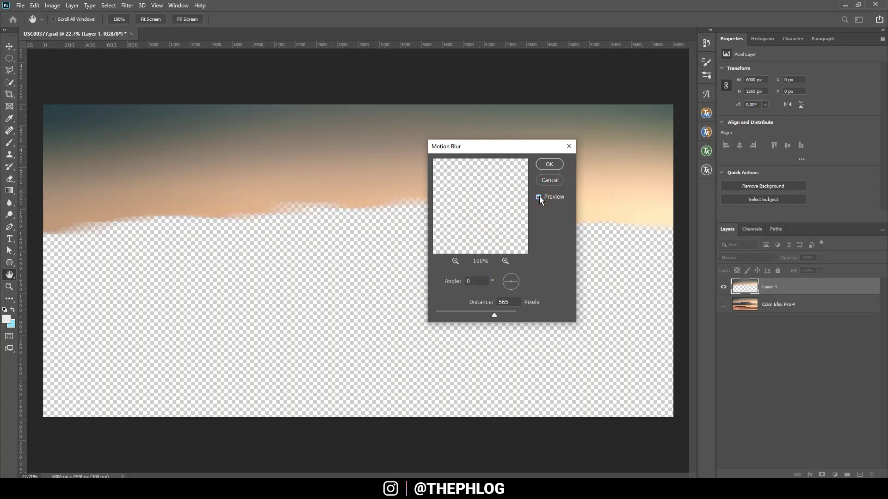
pyautogui.click(539, 197)
pyautogui.click(539, 197)
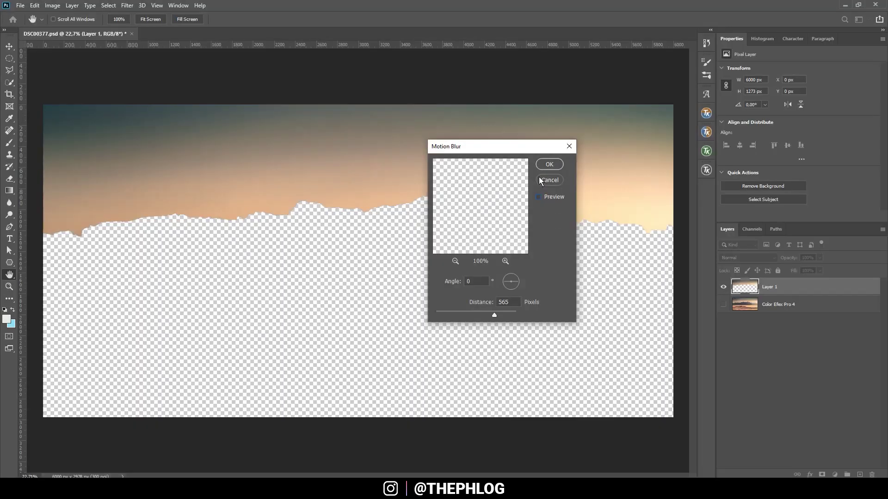
pyautogui.click(539, 178)
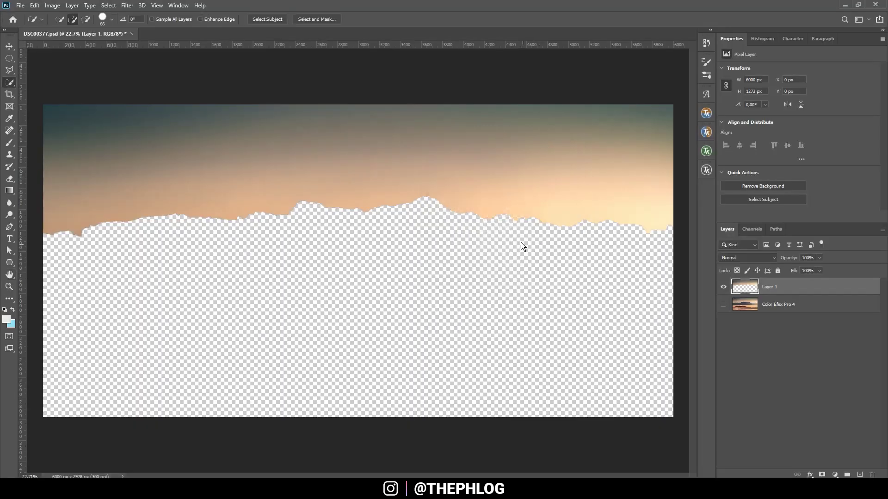
pyautogui.keyDown('ctrl'); pyautogui.click(745, 287); pyautogui.keyUp('ctrl')
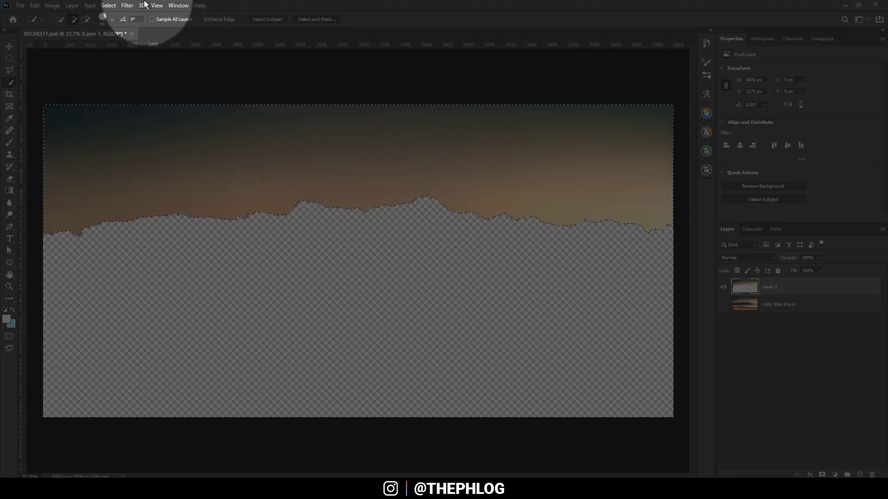
# Apply a Motion Blur with angle 0° and distance 565 pixels to the selected sky, then deselect
pyautogui.click(127, 5)
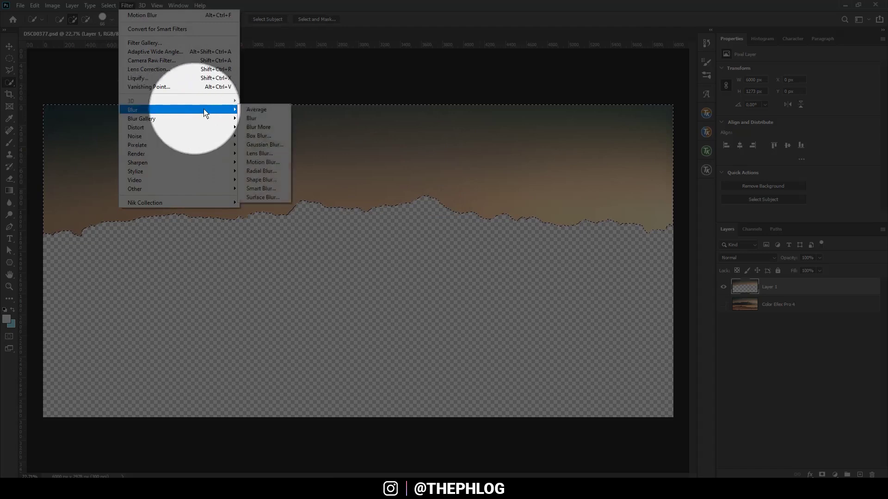
pyautogui.click(262, 162)
pyautogui.moveTo(462, 146); pyautogui.dragTo(504, 127)
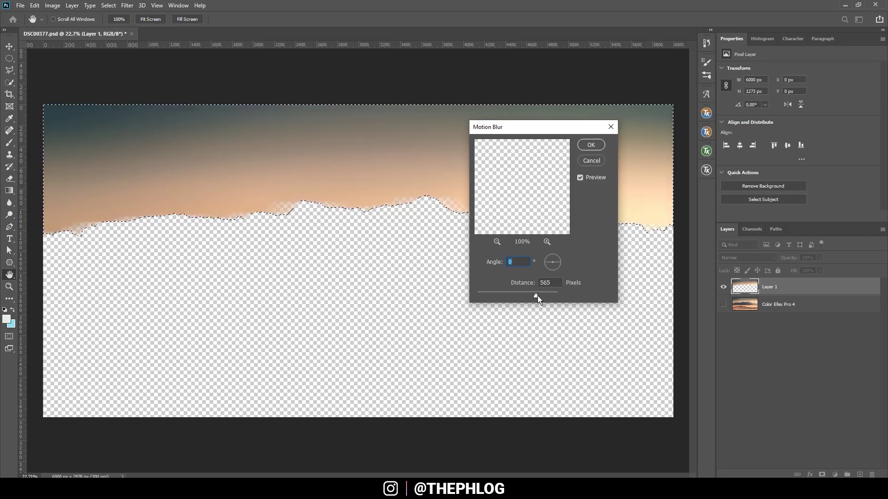
pyautogui.click(590, 145)
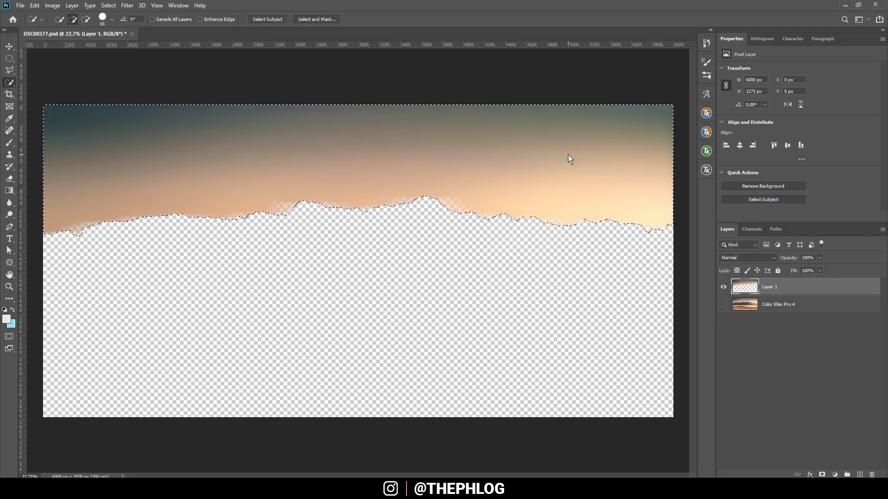
pyautogui.hotkey('ctrl', 'd')
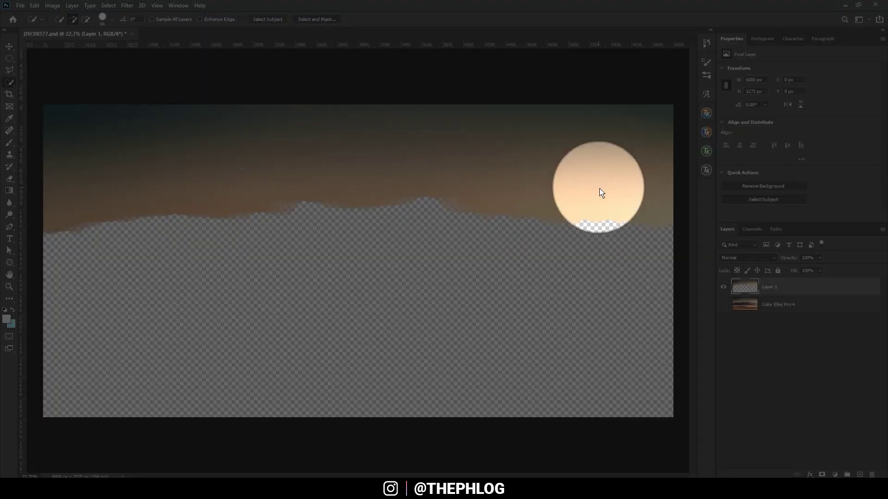
# Show the Color Efex Pro 4 layer again and toggle Layer 1 to compare the blurred sky with the original
pyautogui.click(724, 305)
pyautogui.scroll(5, 279, 229)
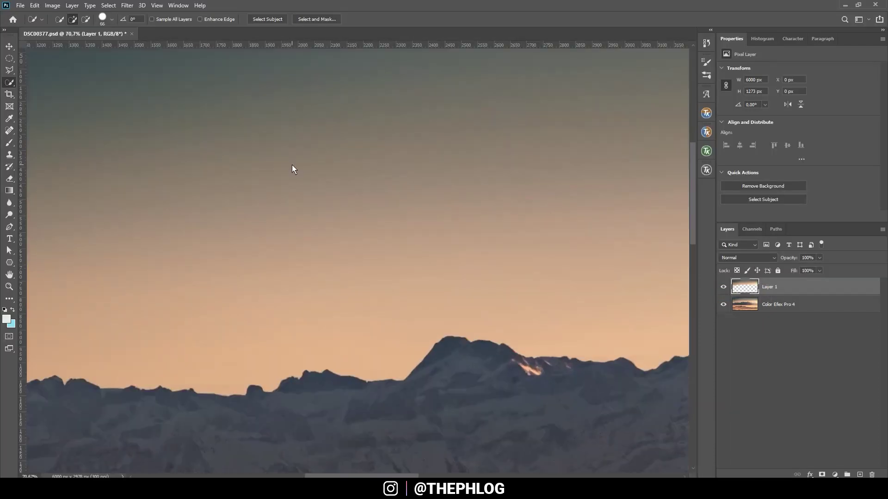
pyautogui.scroll(1, 293, 169)
pyautogui.scroll(2, 456, 271)
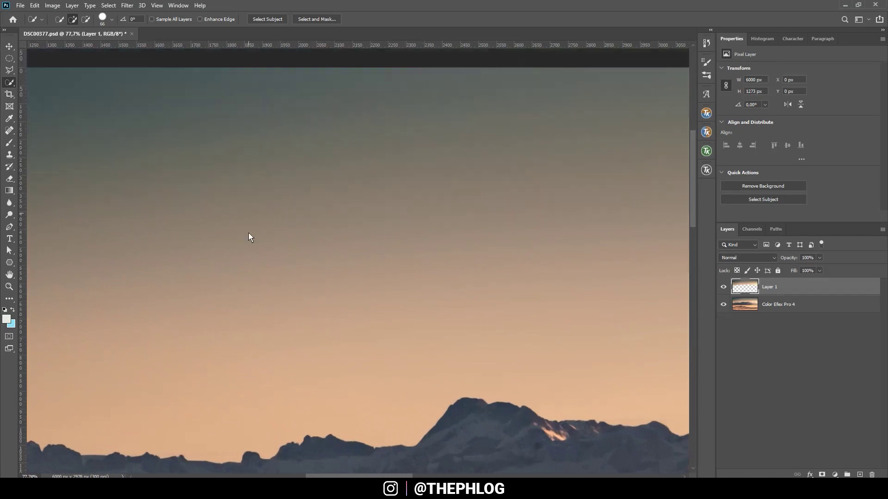
pyautogui.scroll(-1, 339, 311)
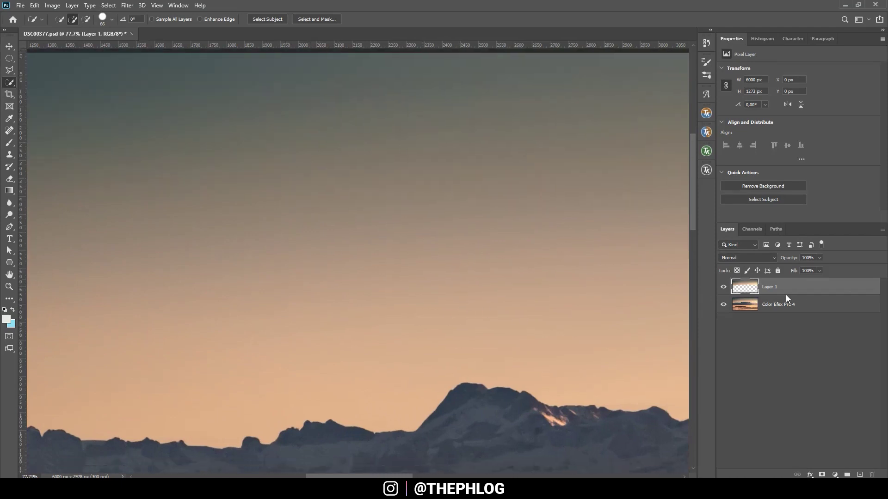
pyautogui.click(724, 287)
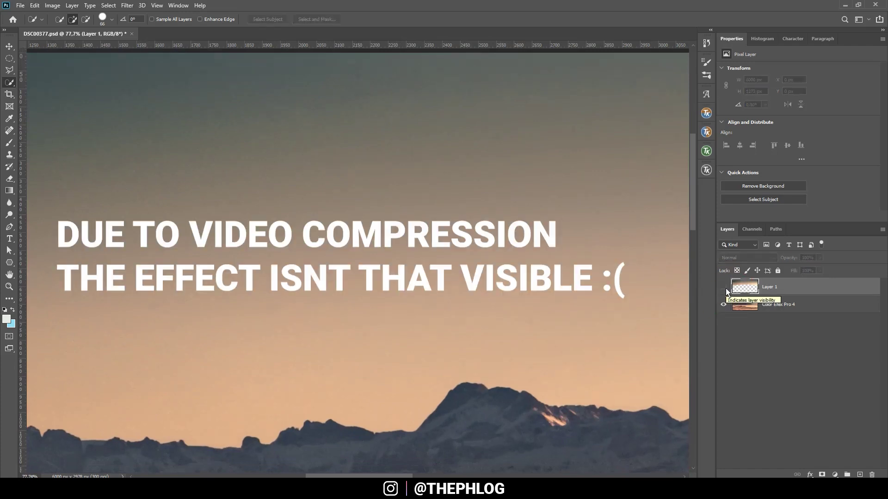
pyautogui.click(724, 287)
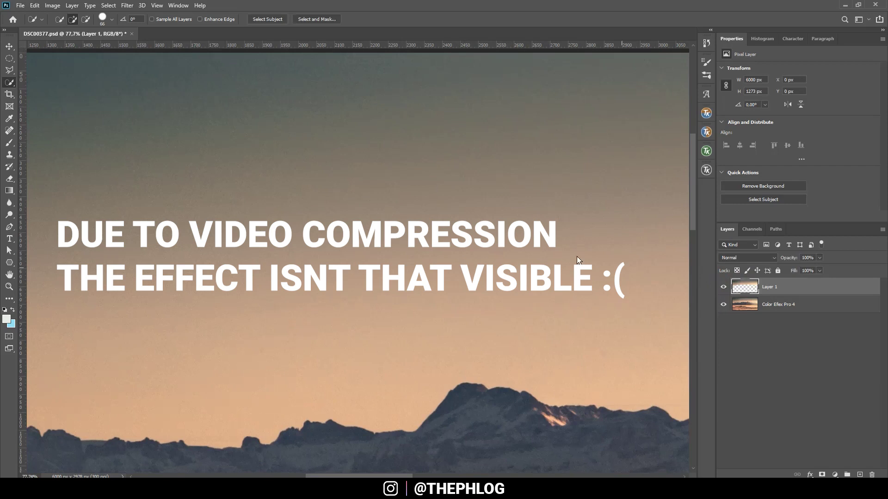
pyautogui.scroll(-5, 298, 225)
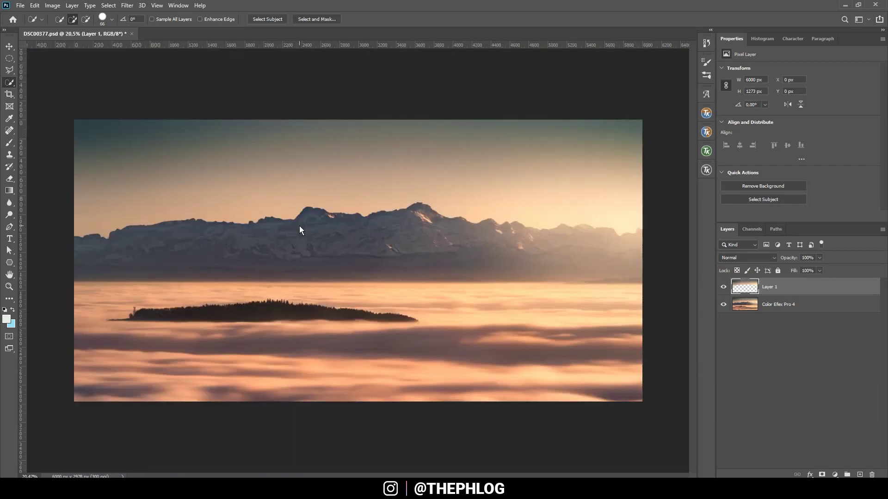